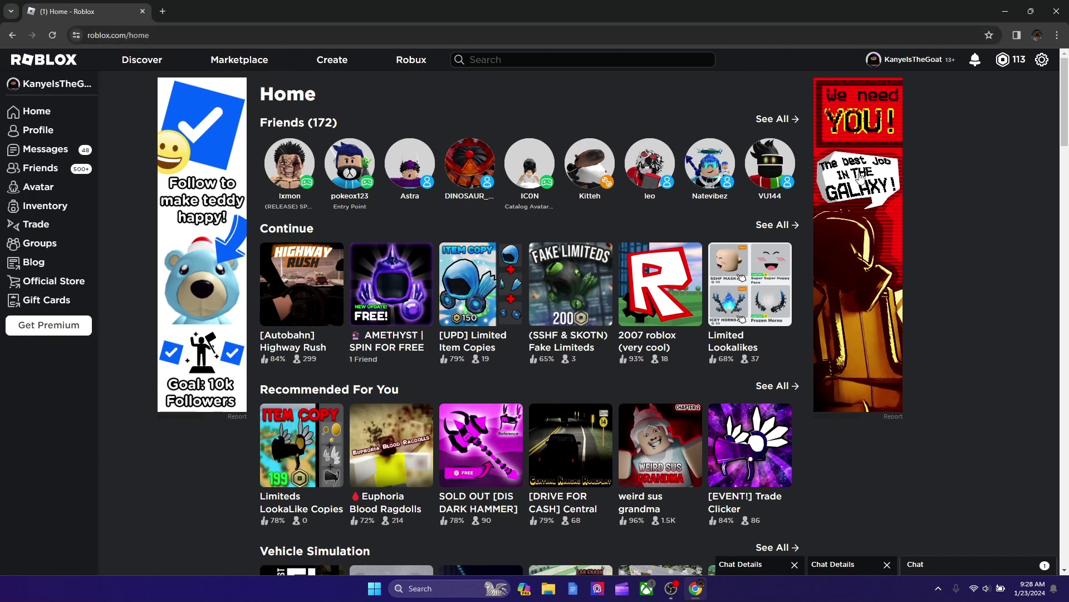
In the avatar editor, try the body type at 100% and return it to 0%, checking the preview from behind.
left_click(45, 187)
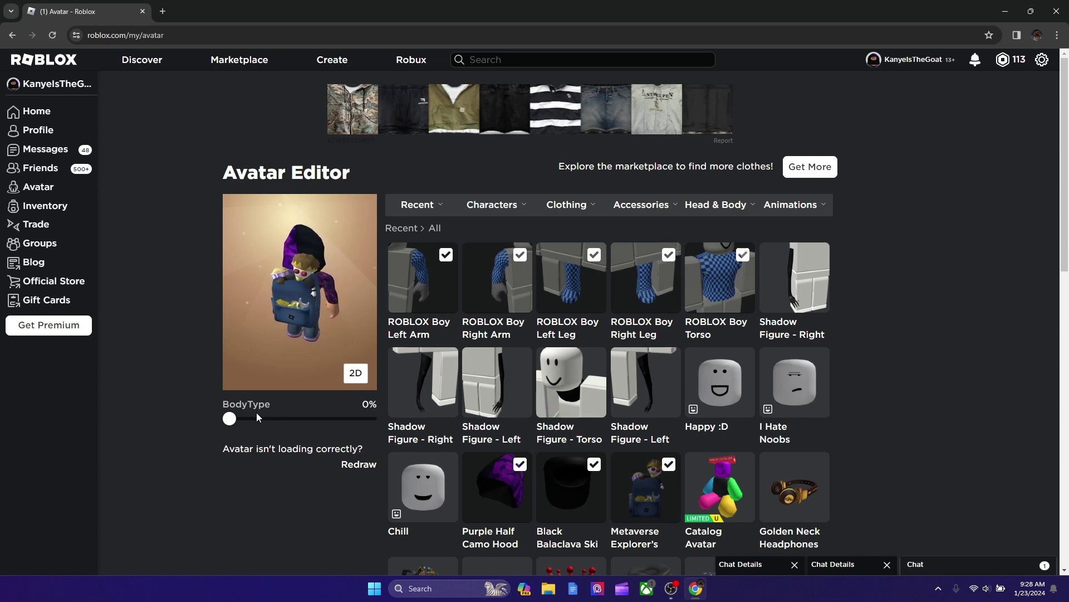
left_click_drag(231, 423, 367, 405)
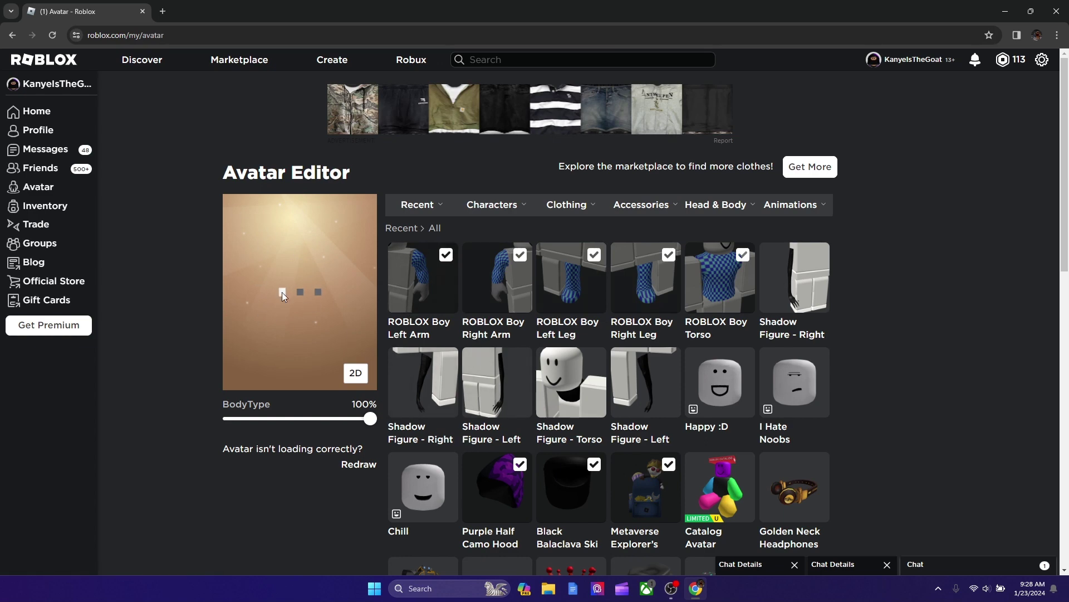
mouse_move(284, 283)
left_mouse_down()
mouse_move(322, 267)
mouse_move(303, 274)
mouse_move(358, 270)
mouse_move(266, 303)
mouse_move(316, 309)
mouse_move(349, 273)
mouse_move(390, 293)
mouse_move(354, 287)
left_mouse_up()
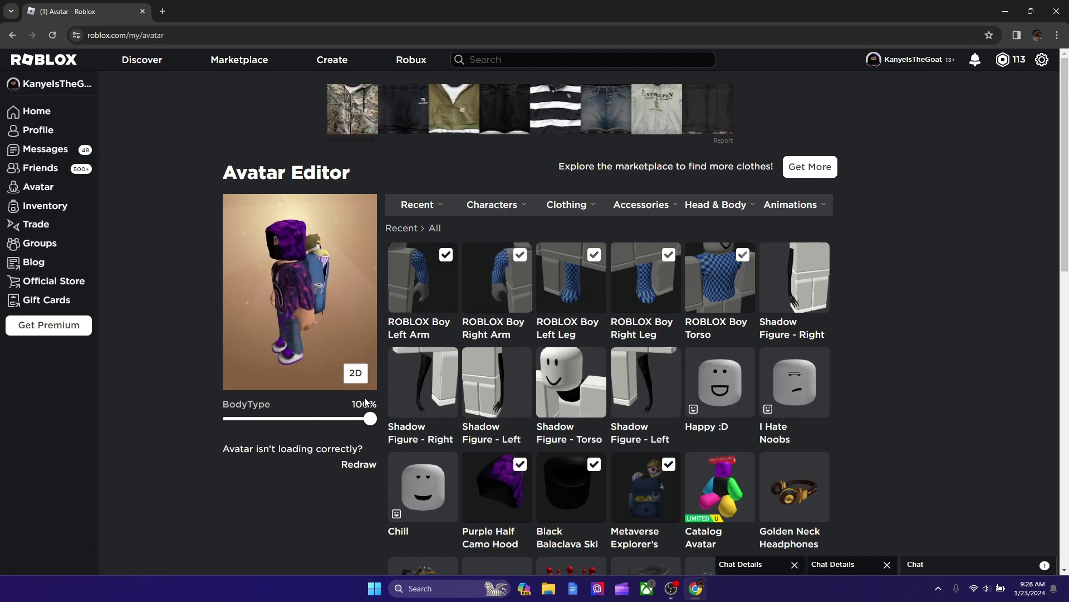
left_click_drag(370, 419, 225, 420)
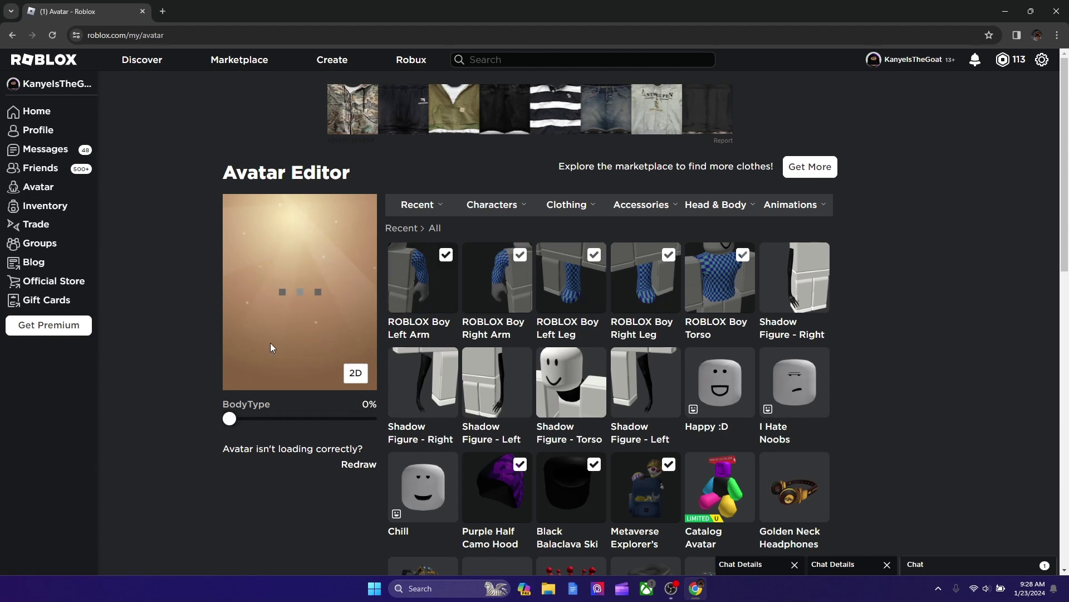
mouse_move(347, 343)
left_mouse_down()
mouse_move(302, 298)
mouse_move(298, 309)
mouse_move(334, 287)
mouse_move(255, 306)
mouse_move(333, 269)
mouse_move(271, 287)
mouse_move(298, 260)
mouse_move(327, 287)
mouse_move(345, 287)
mouse_move(304, 296)
mouse_move(265, 273)
mouse_move(324, 286)
mouse_move(291, 289)
mouse_move(313, 331)
mouse_move(317, 285)
mouse_move(222, 252)
mouse_move(287, 293)
mouse_move(299, 289)
mouse_move(330, 311)
mouse_move(335, 298)
left_mouse_up()
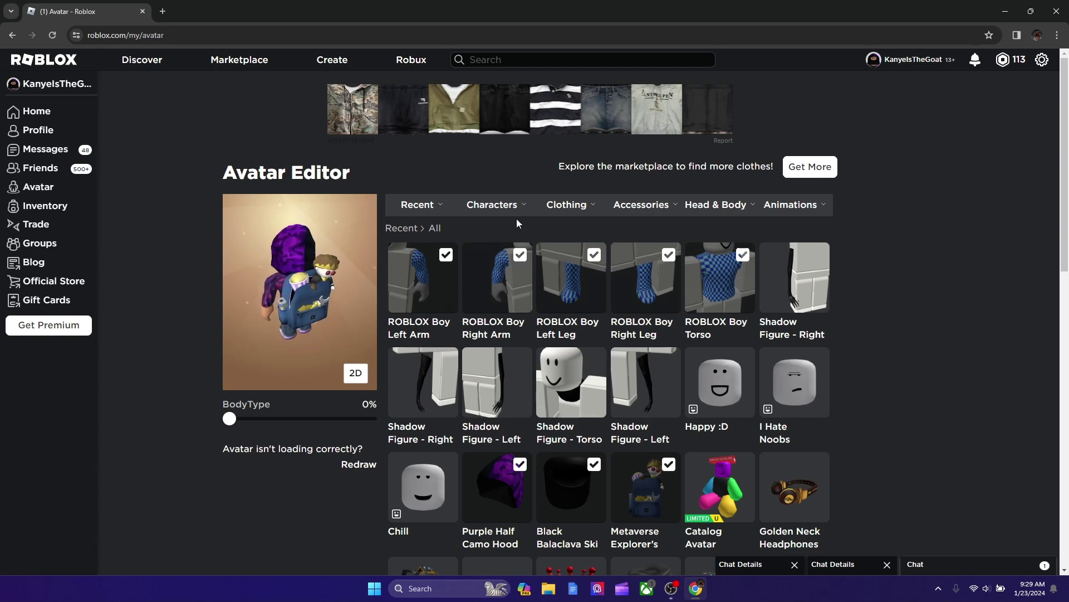
mouse_move(717, 205)
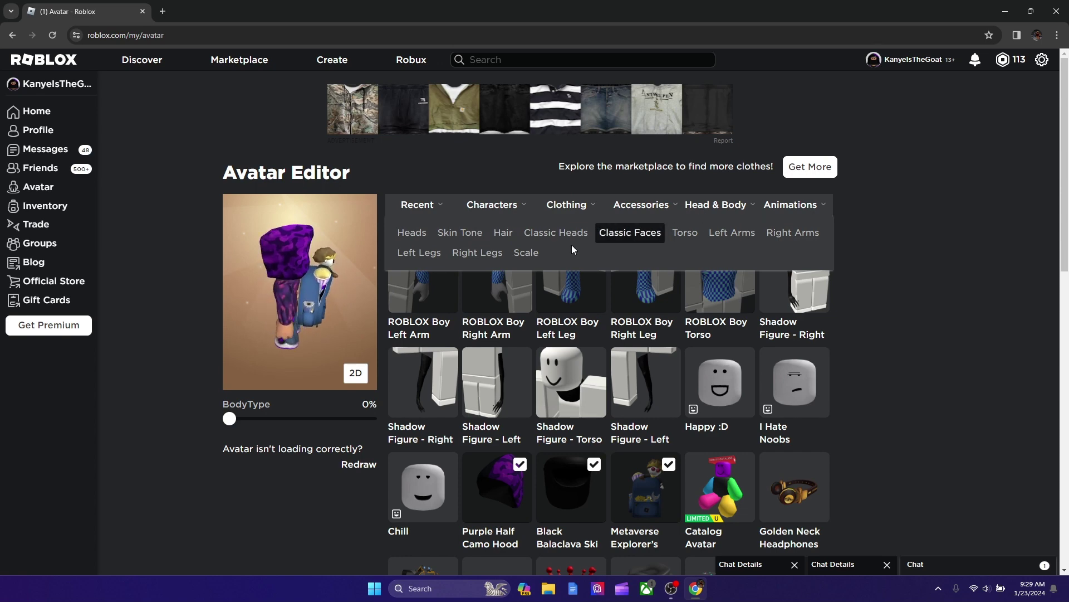
In Scale settings, raise height to 105% while trying width 70% and head 95%.
left_click(532, 251)
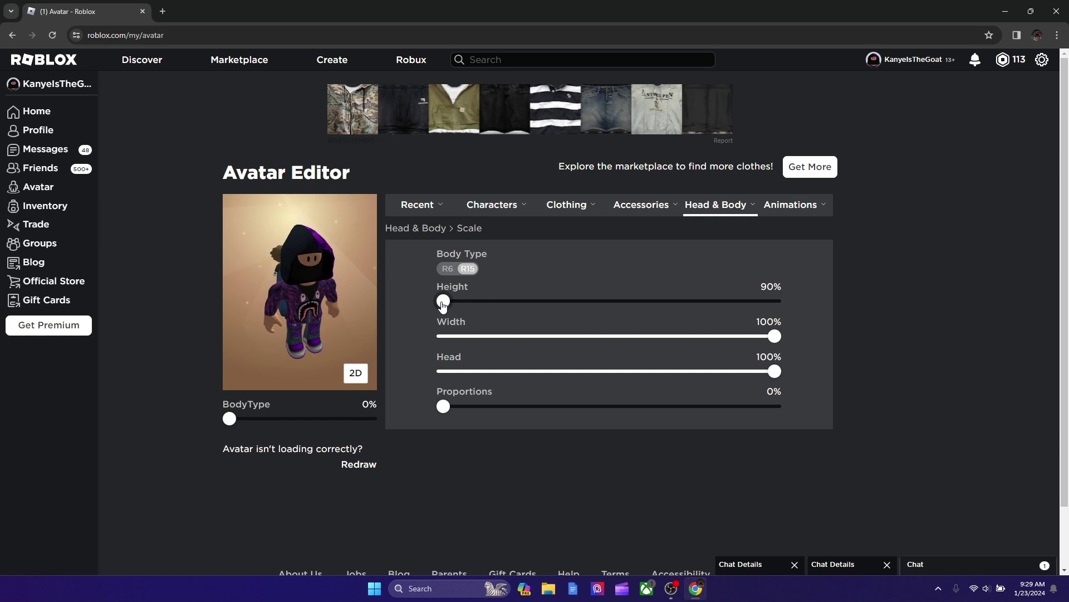
mouse_move(443, 303)
left_mouse_down()
mouse_move(542, 313)
mouse_move(799, 304)
left_mouse_up()
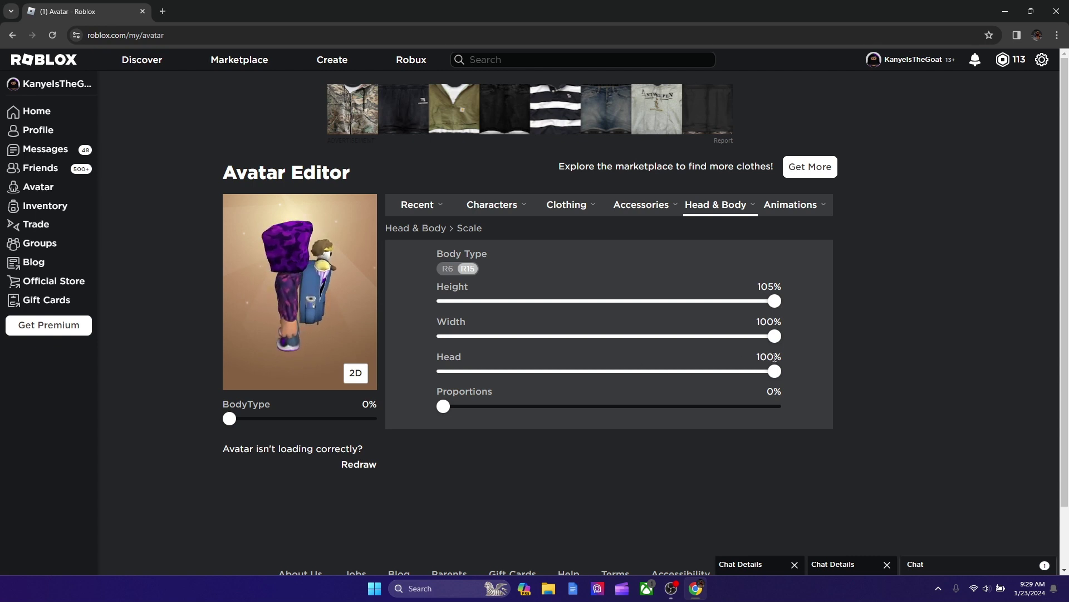
left_click_drag(775, 335, 442, 337)
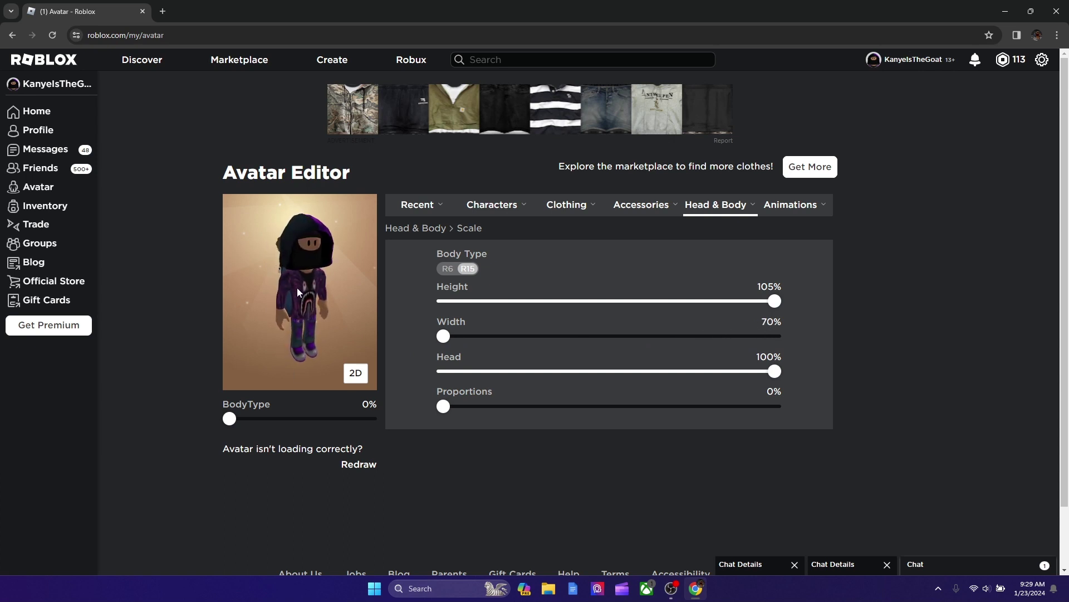
mouse_move(297, 287)
left_mouse_down()
mouse_move(334, 309)
mouse_move(307, 292)
left_mouse_up()
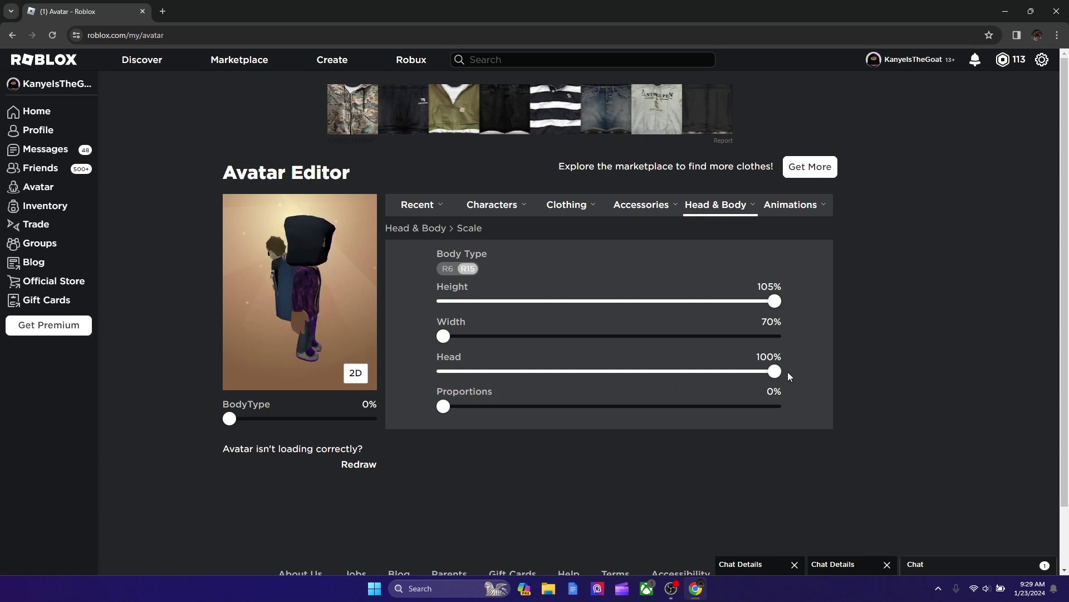
left_click_drag(775, 372, 373, 342)
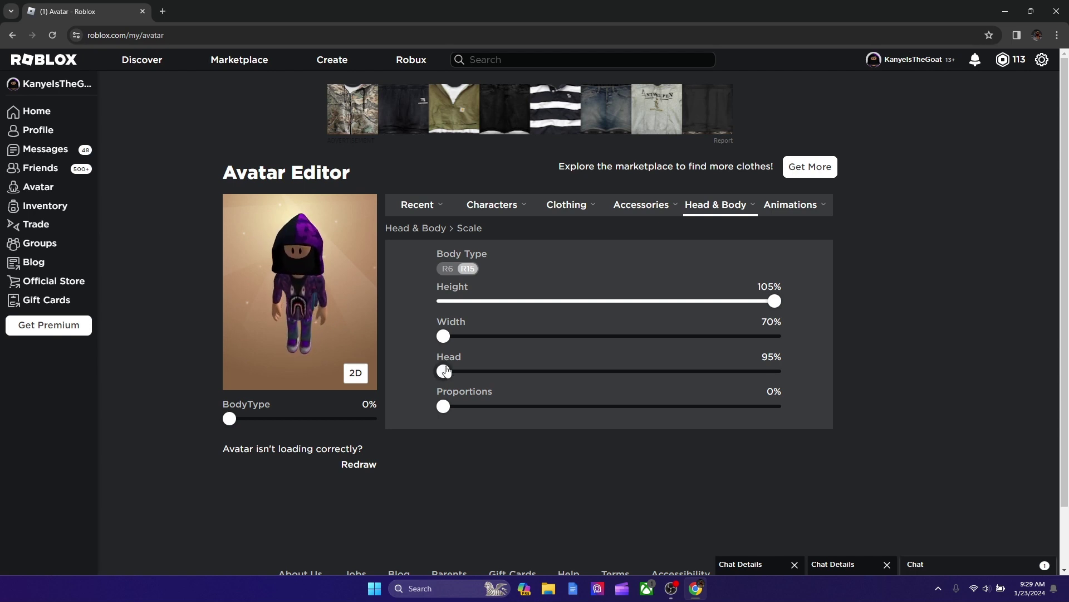
Restore head and width to 100% and raise body proportions to 100%.
left_click_drag(444, 370, 896, 407)
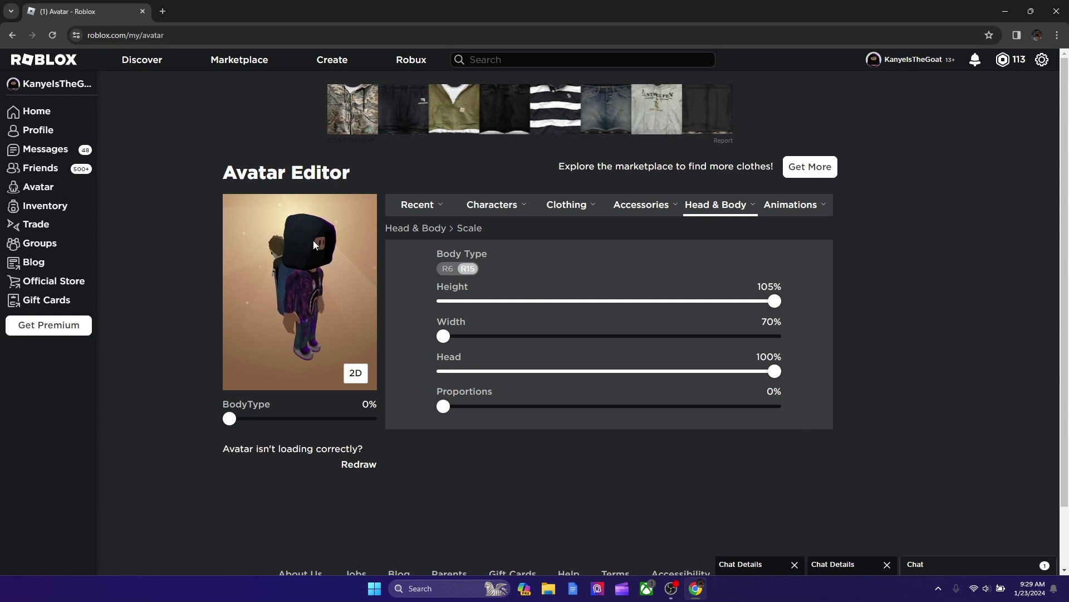
mouse_move(455, 407)
left_mouse_down()
mouse_move(797, 390)
mouse_move(774, 406)
mouse_move(475, 406)
left_mouse_up()
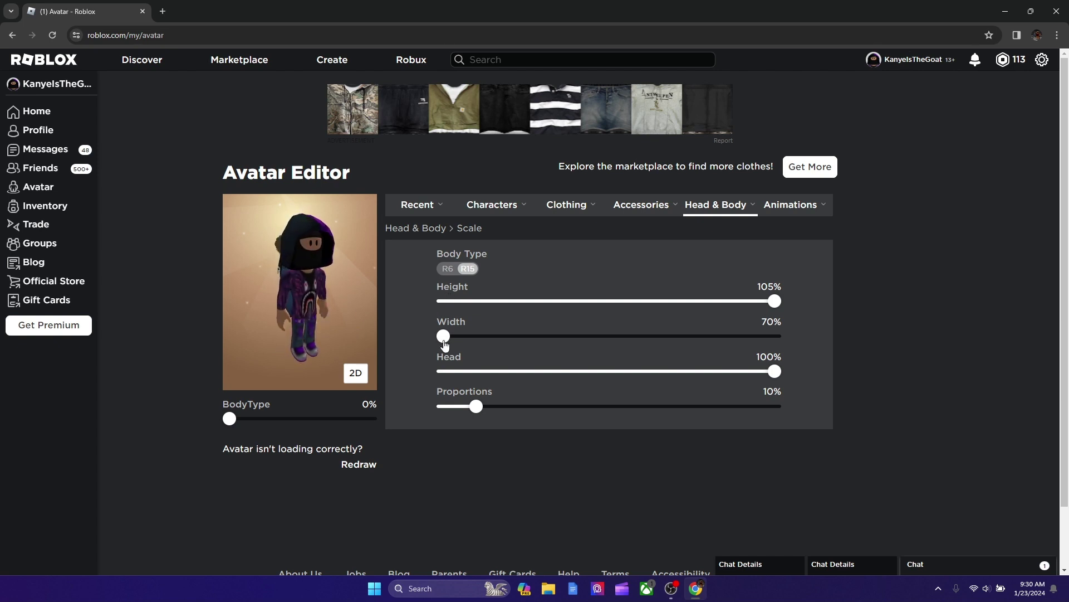
left_click_drag(443, 336, 821, 448)
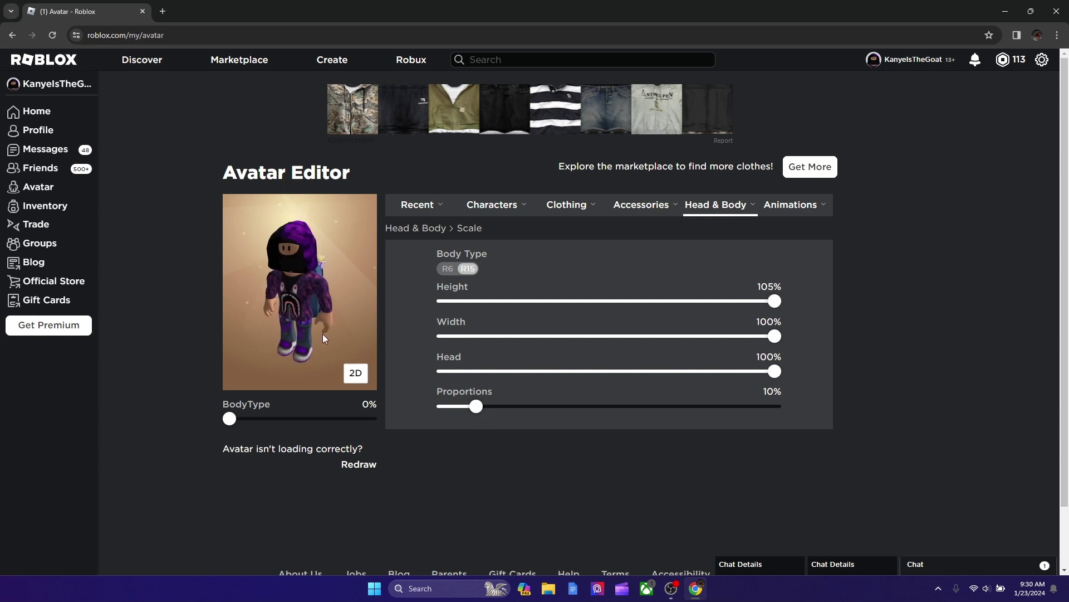
mouse_move(477, 407)
left_mouse_down()
mouse_move(402, 402)
mouse_move(865, 465)
left_mouse_up()
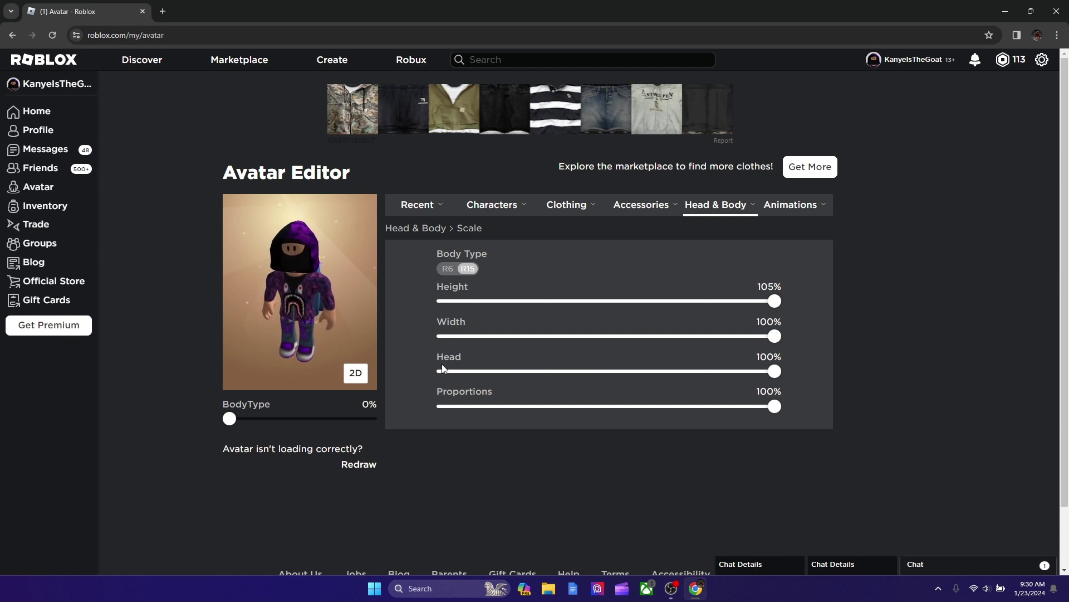
mouse_move(372, 286)
left_mouse_down()
mouse_move(370, 334)
mouse_move(306, 300)
mouse_move(221, 312)
mouse_move(292, 310)
left_mouse_up()
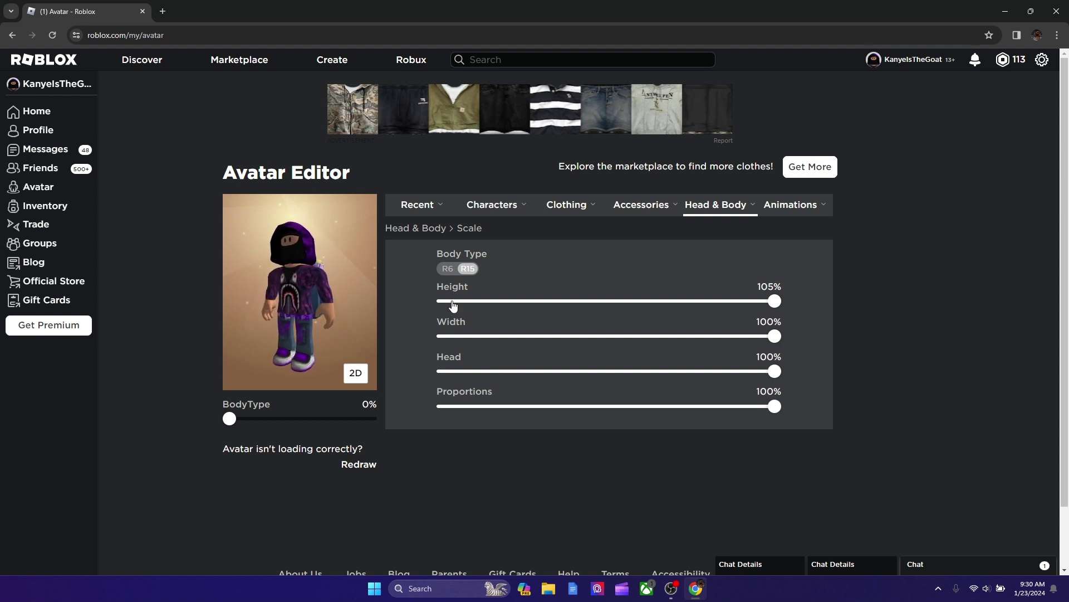
Switch the avatar to the R6 rig, confirm the warning, then switch back to R15.
left_click(446, 268)
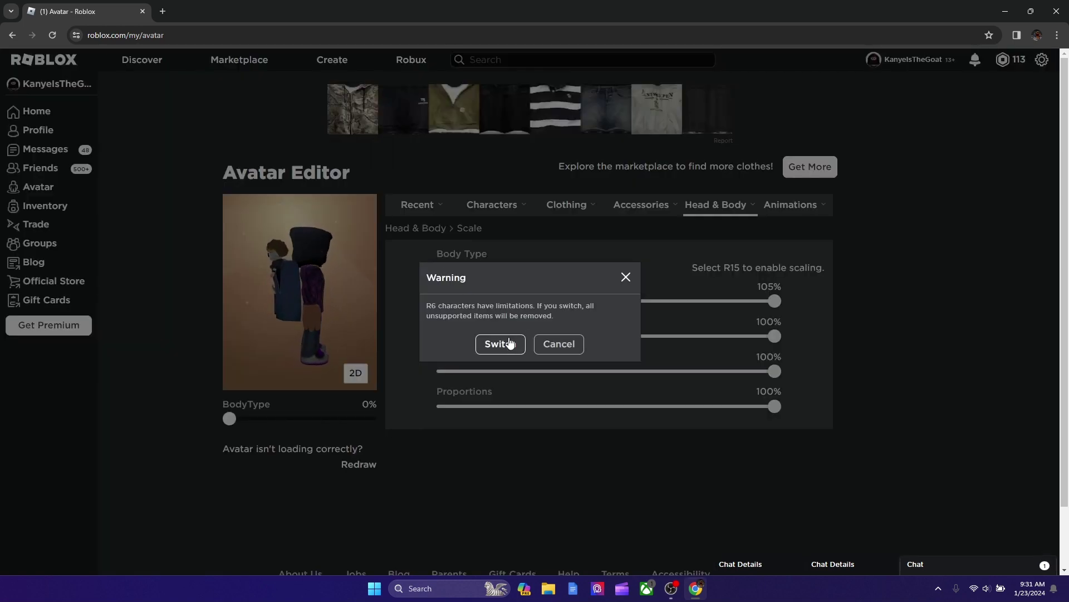
left_click(626, 277)
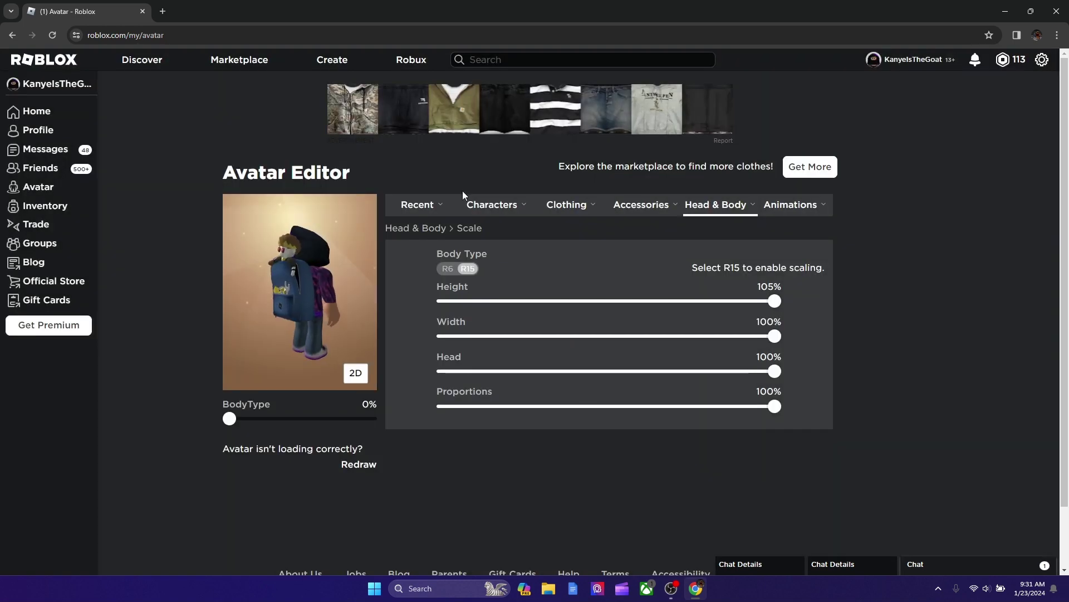
left_click(453, 271)
left_click(514, 346)
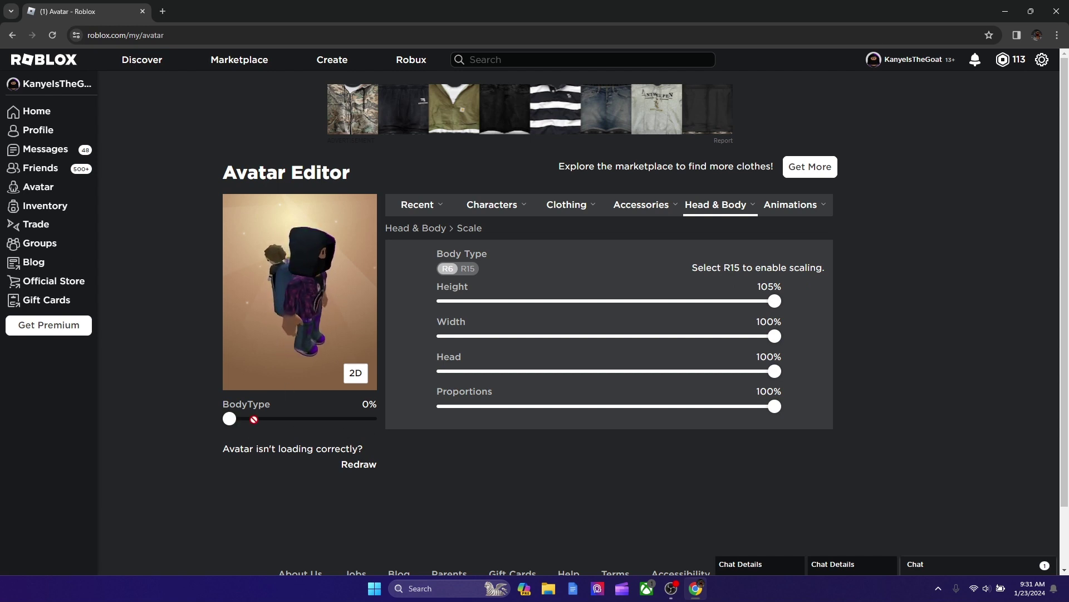
left_click_drag(330, 250, 277, 283)
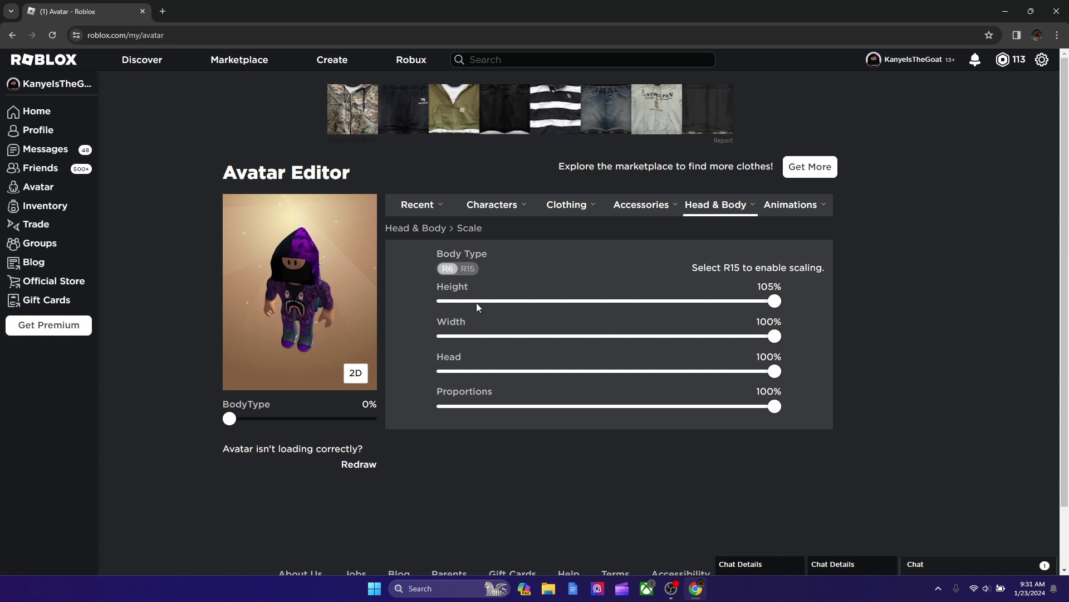
left_click(466, 269)
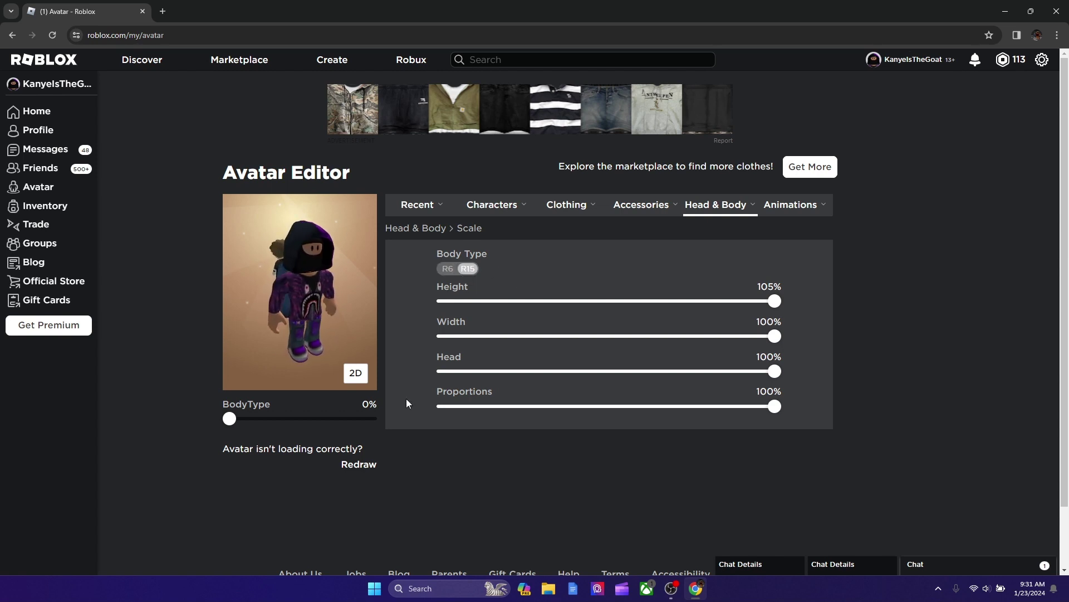
Raise body type to 100% with head at 95%, then move to the Da City Wars place in Studio.
left_click_drag(231, 427, 678, 366)
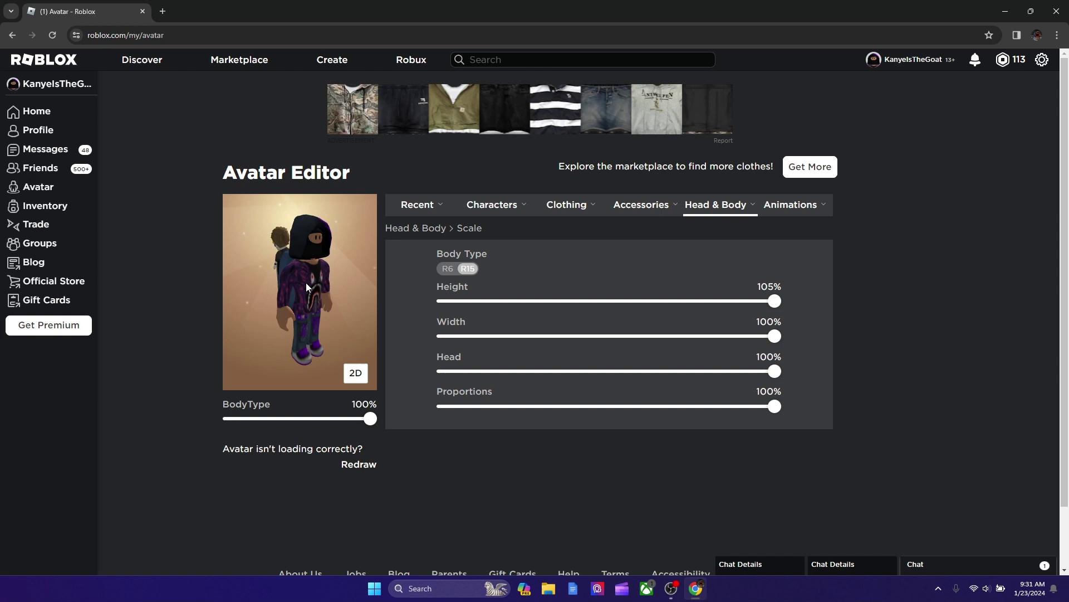
left_click_drag(769, 374, 590, 376)
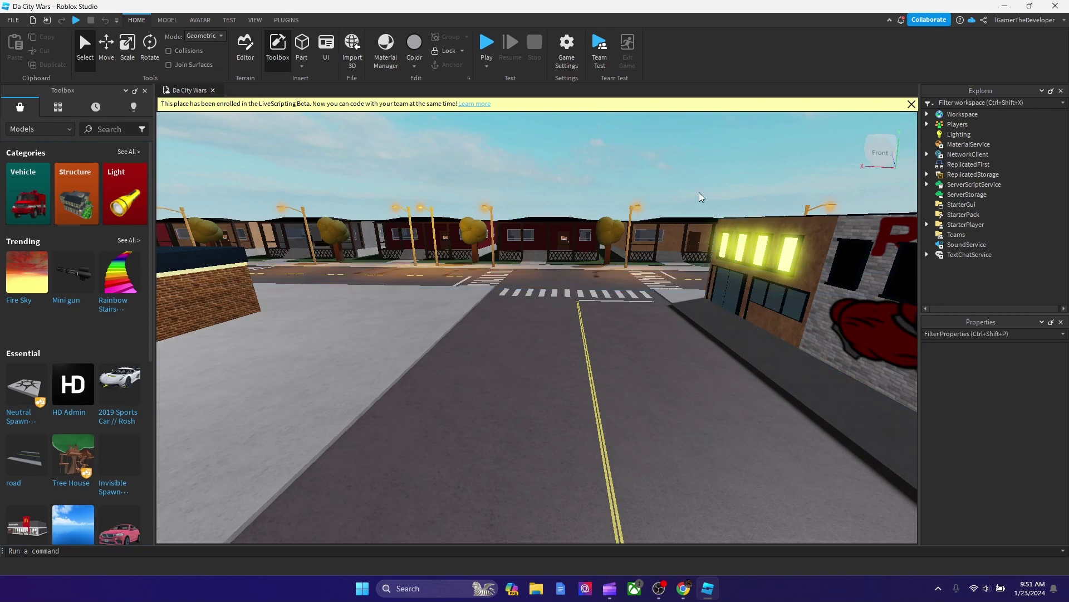
right_click_drag(485, 157, 562, 206)
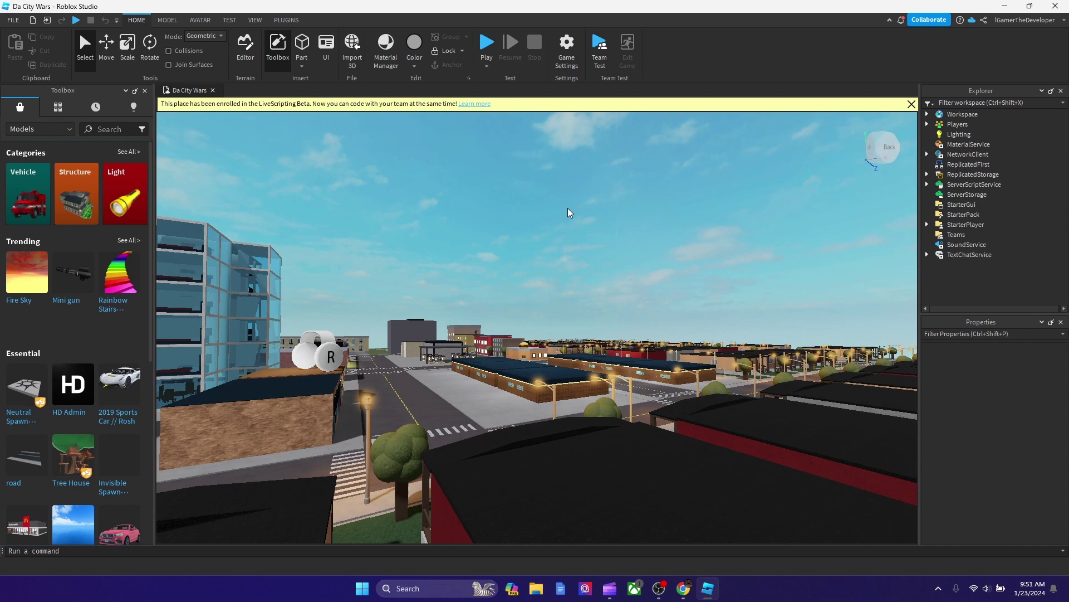
View Da City Wars' Game Settings pages and find its Avatar settings are owner-only.
left_click(572, 66)
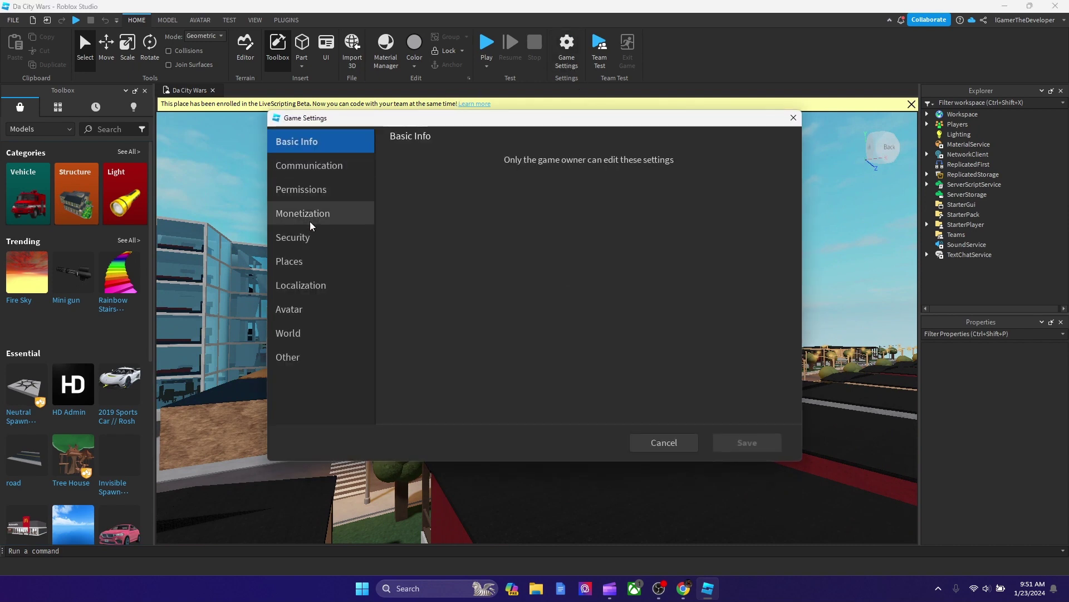
left_click(302, 333)
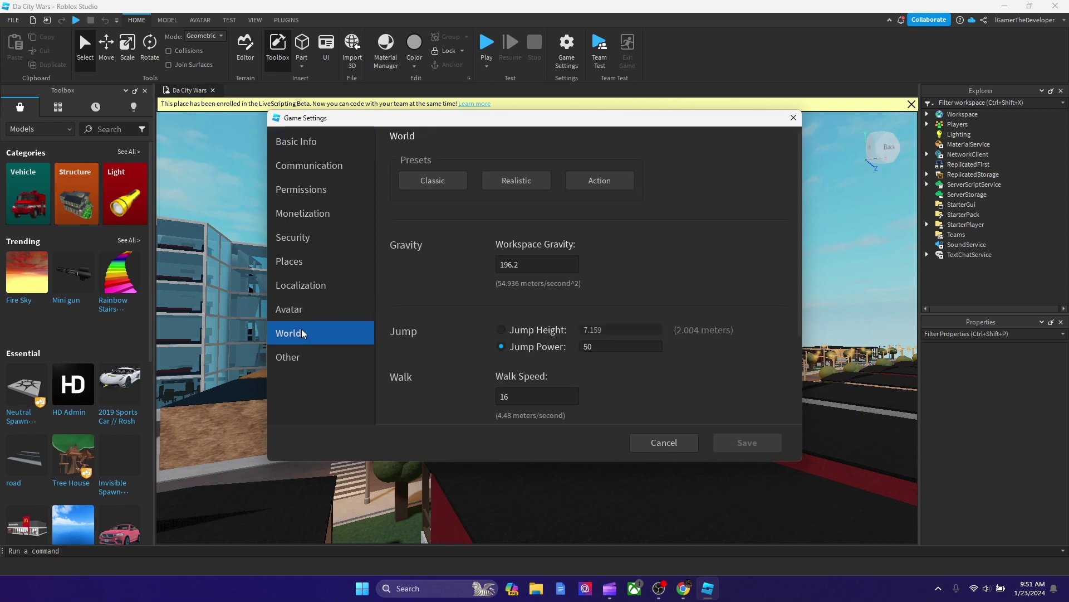
scroll(451, 317, "down", 3)
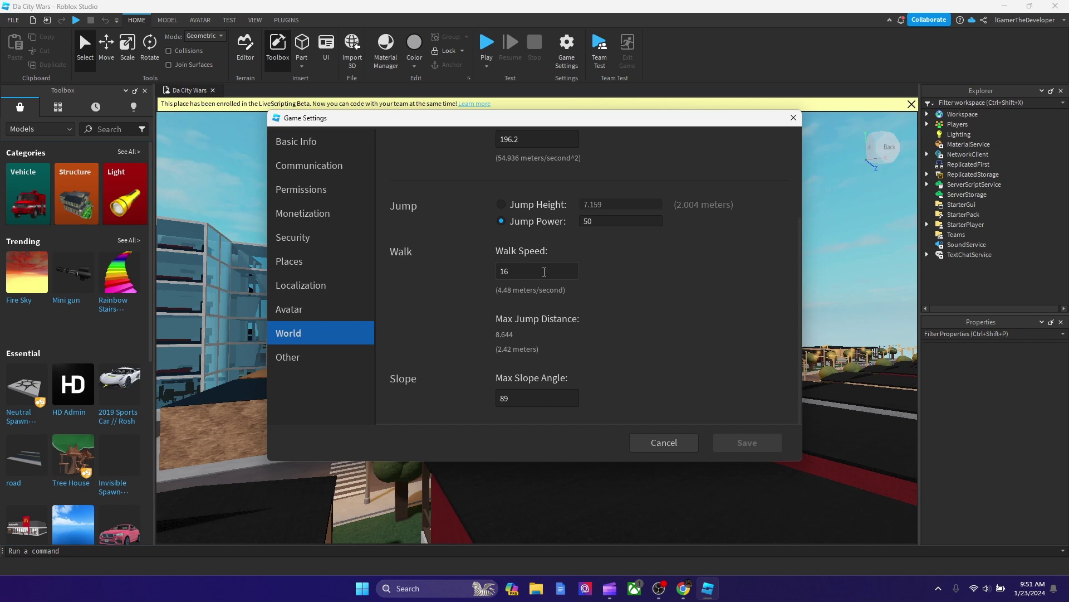
left_click(347, 310)
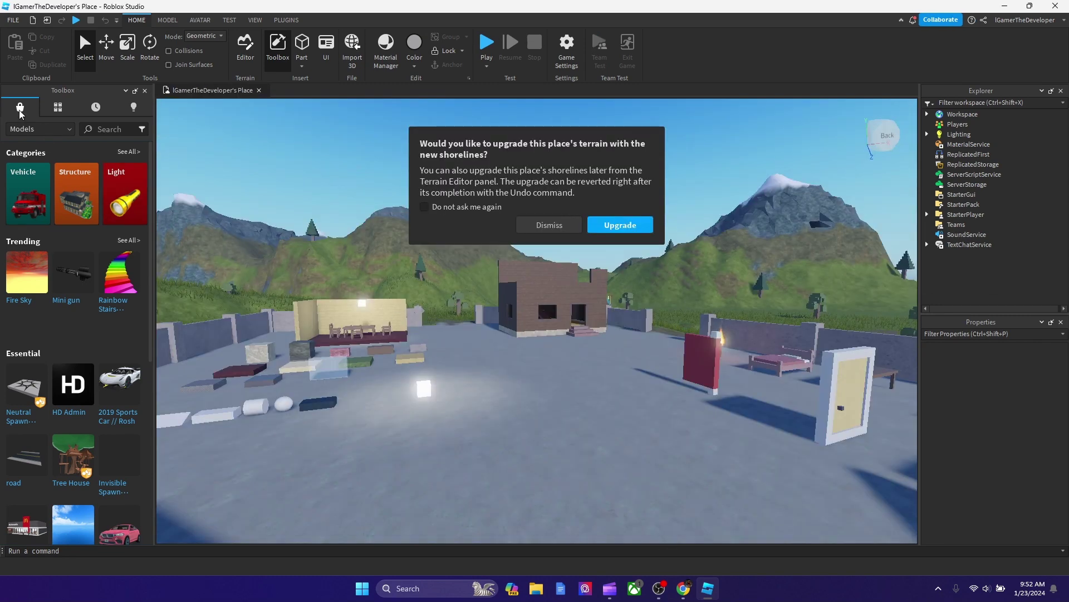
Decline the terrain shoreline upgrade and show the Avatar page of this place's Game Settings.
left_click(6, 22)
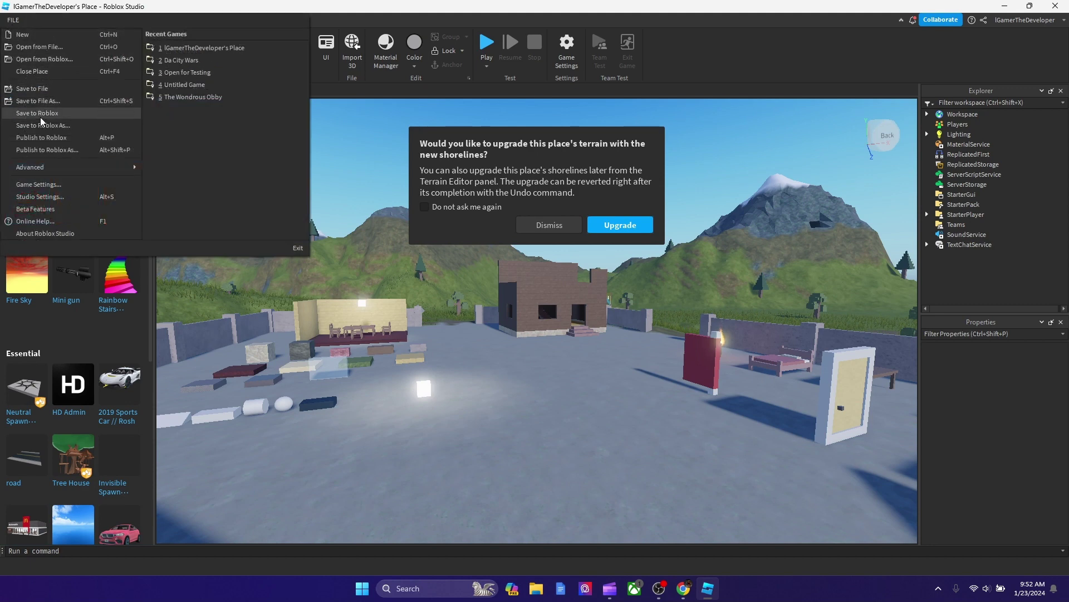
left_click(684, 47)
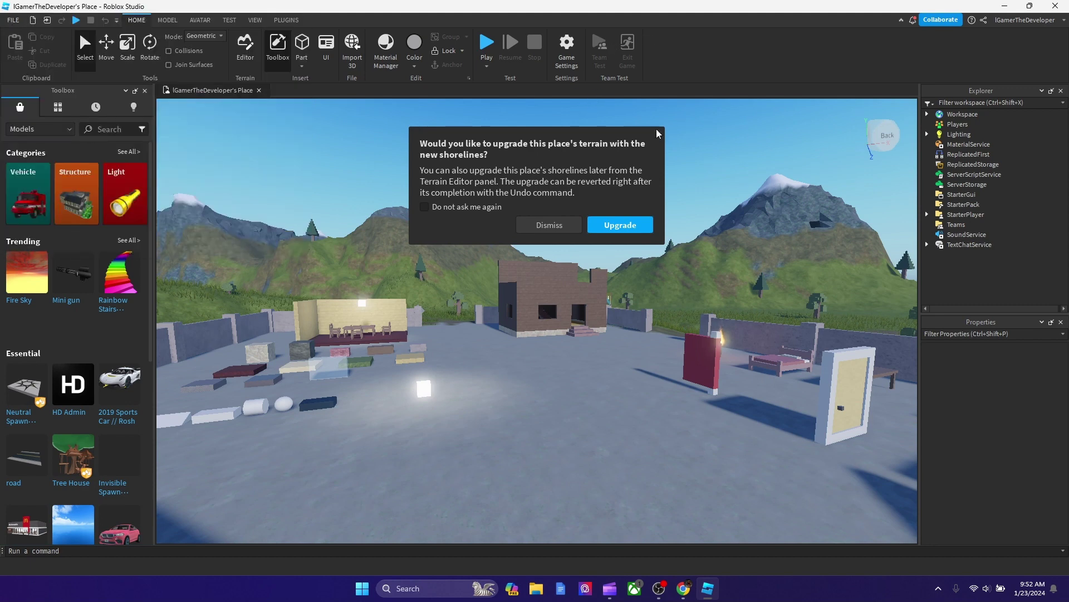
left_click(549, 225)
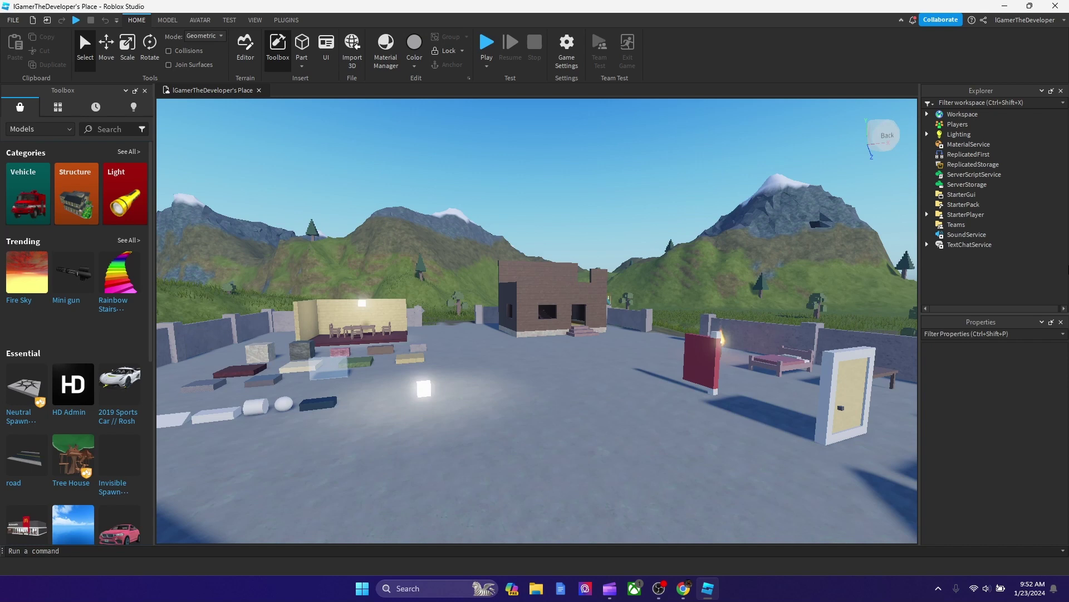
left_click(572, 58)
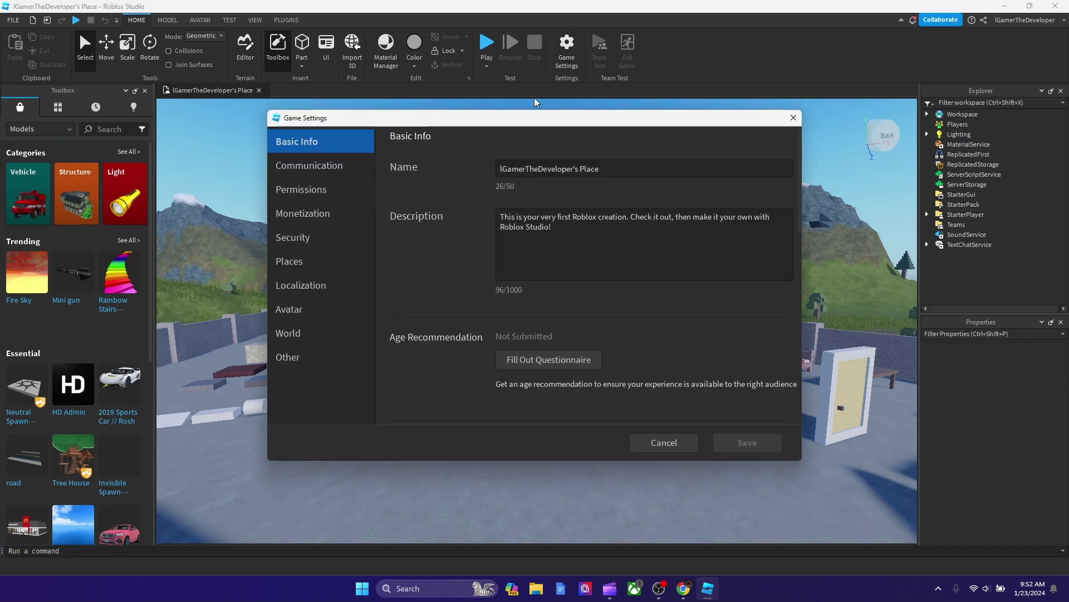
left_click(303, 319)
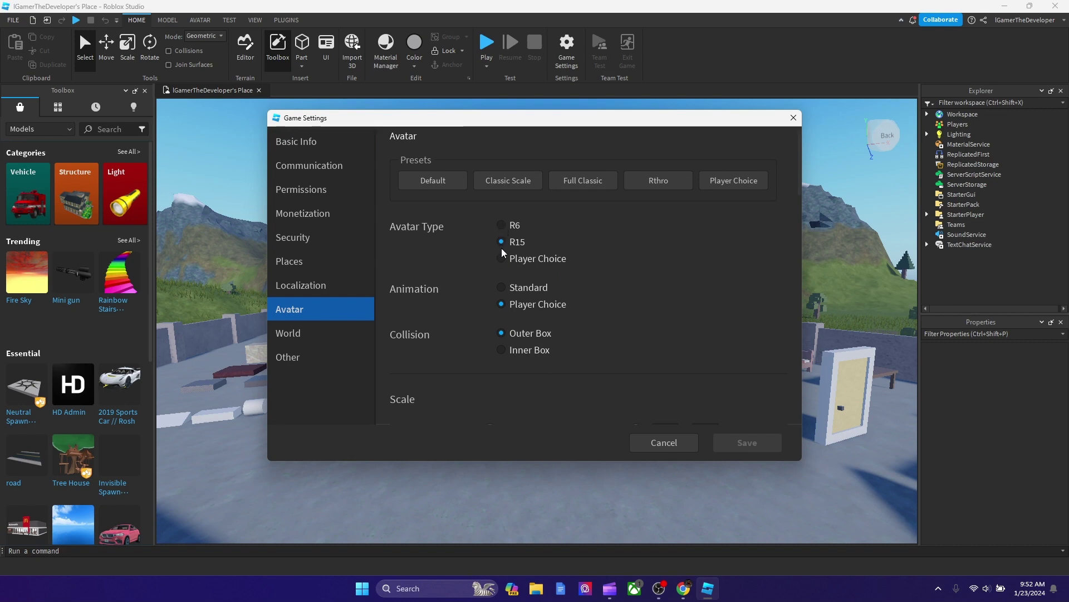
scroll(504, 252, "down", 2)
scroll(503, 252, "down", 2)
scroll(504, 253, "down", 2)
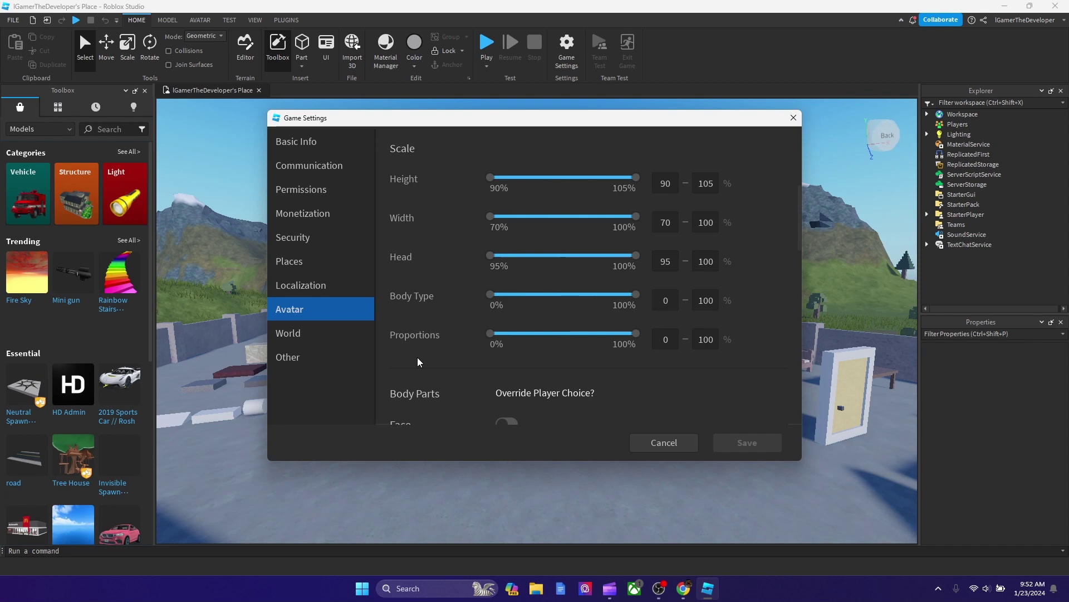
scroll(500, 337, "down", 2)
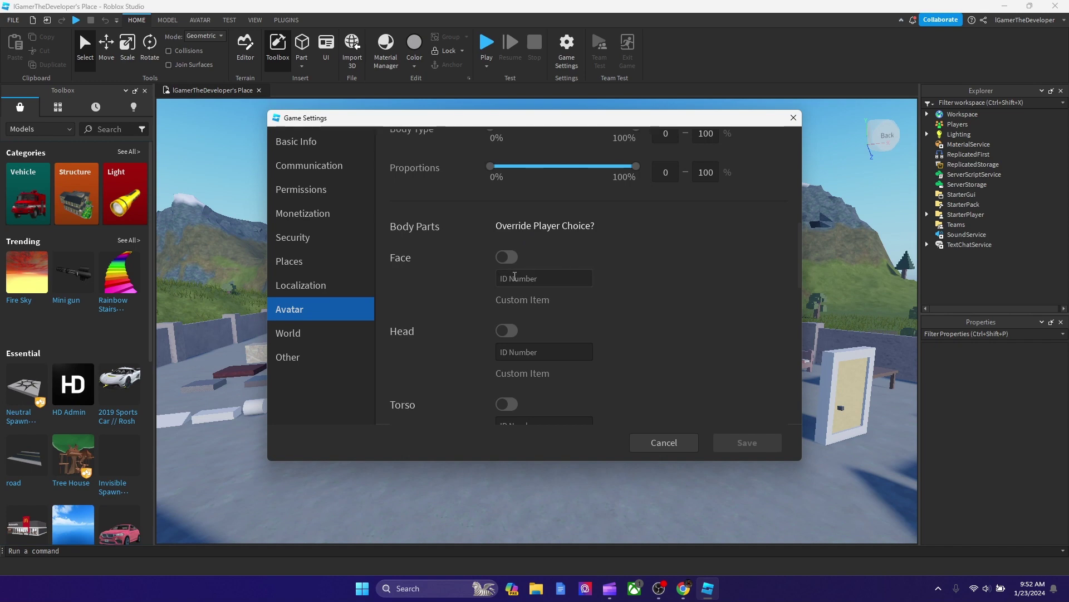
scroll(519, 280, "down", 1)
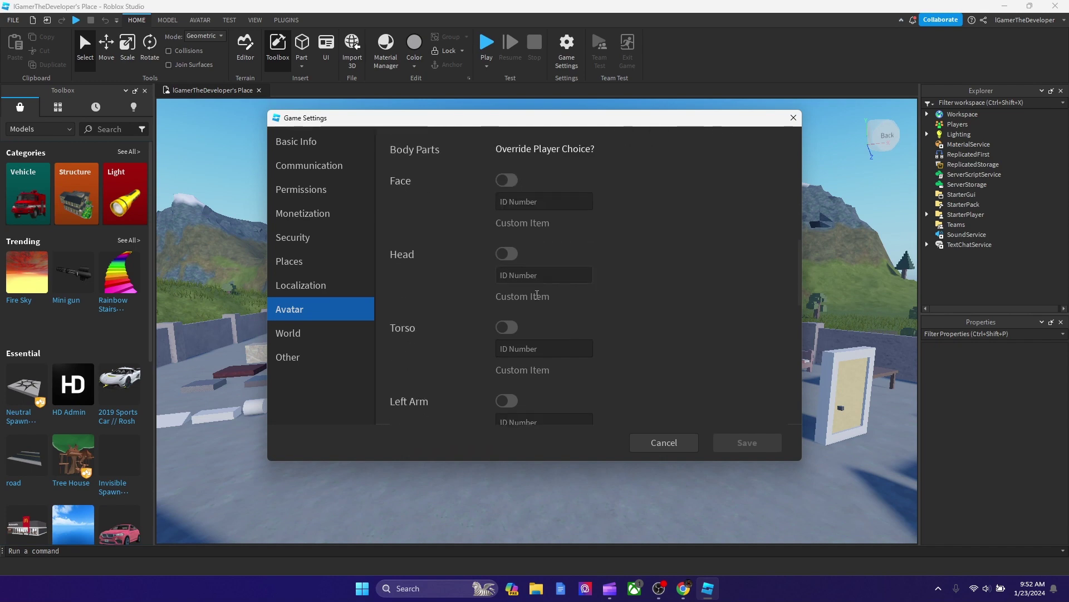
scroll(538, 298, "down", 2)
scroll(537, 299, "down", 2)
scroll(549, 293, "down", 3)
scroll(549, 293, "down", 1)
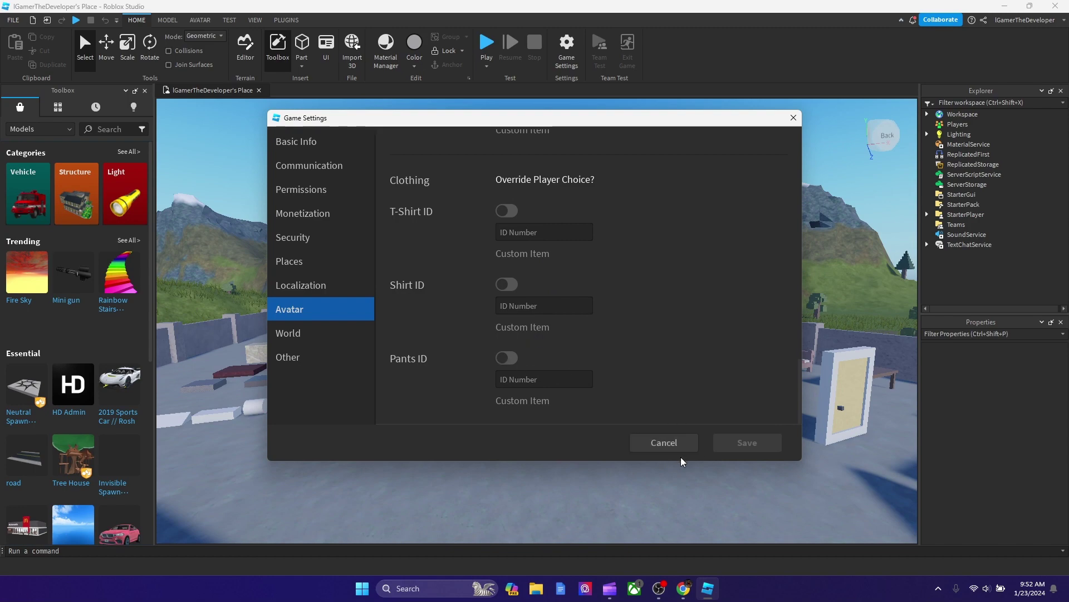
Take the D: face's ID number out of its catalog page address and return to Studio.
left_click(684, 589)
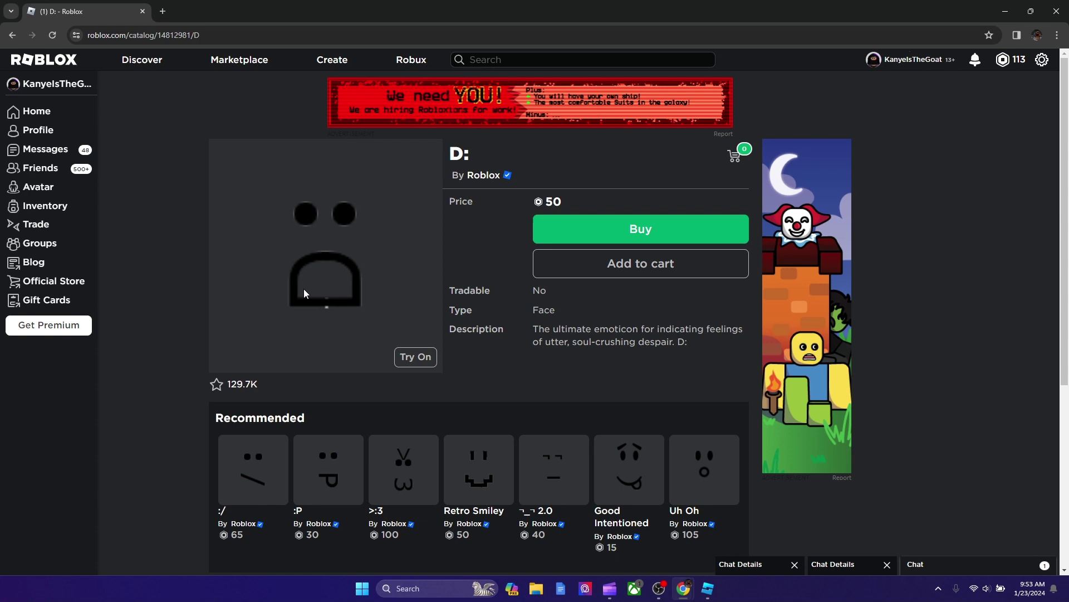
left_click(187, 37)
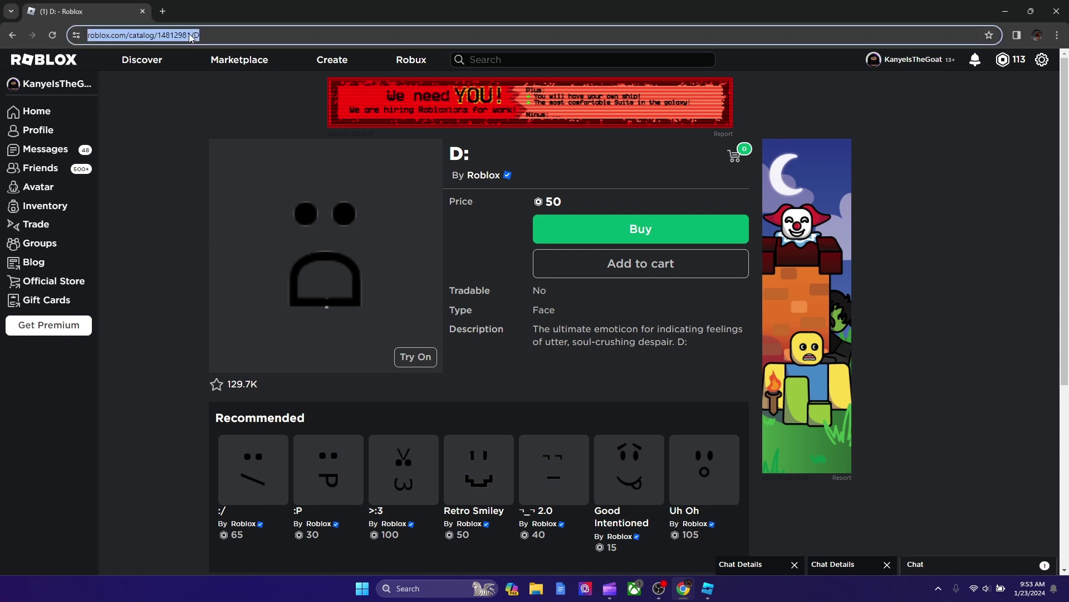
left_click(237, 37)
left_click_drag(234, 36, 208, 35)
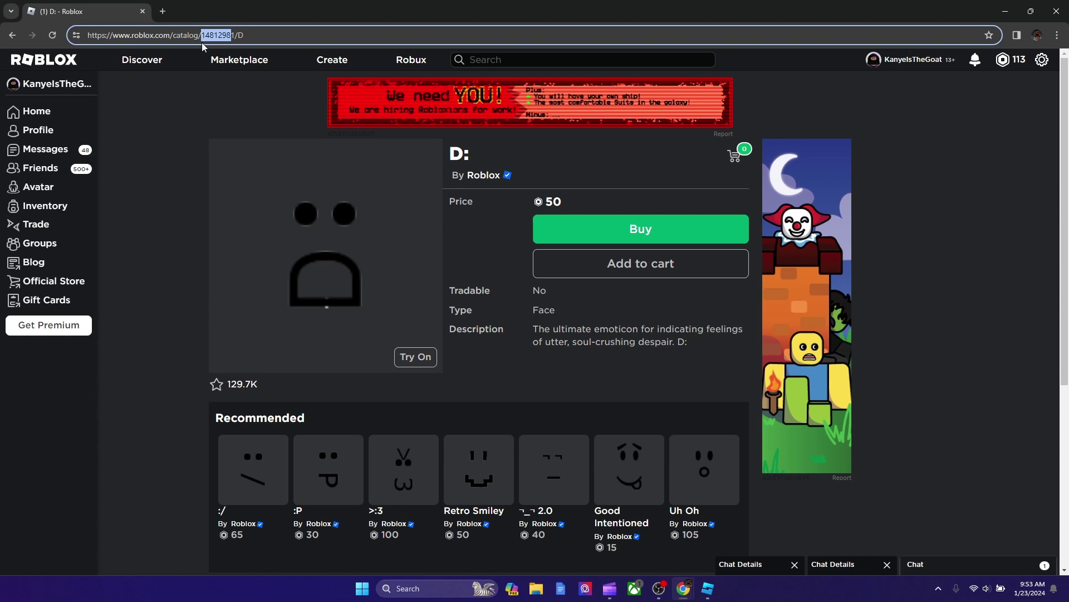
key("BackSpace")
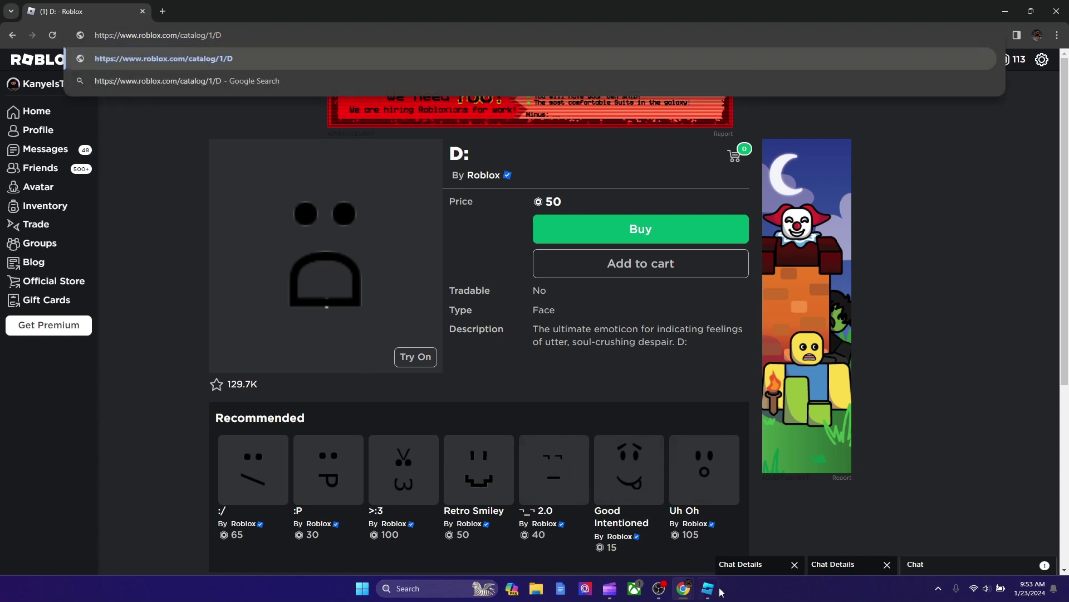
left_click(708, 588)
scroll(522, 270, "up", 3)
scroll(535, 255, "up", 3)
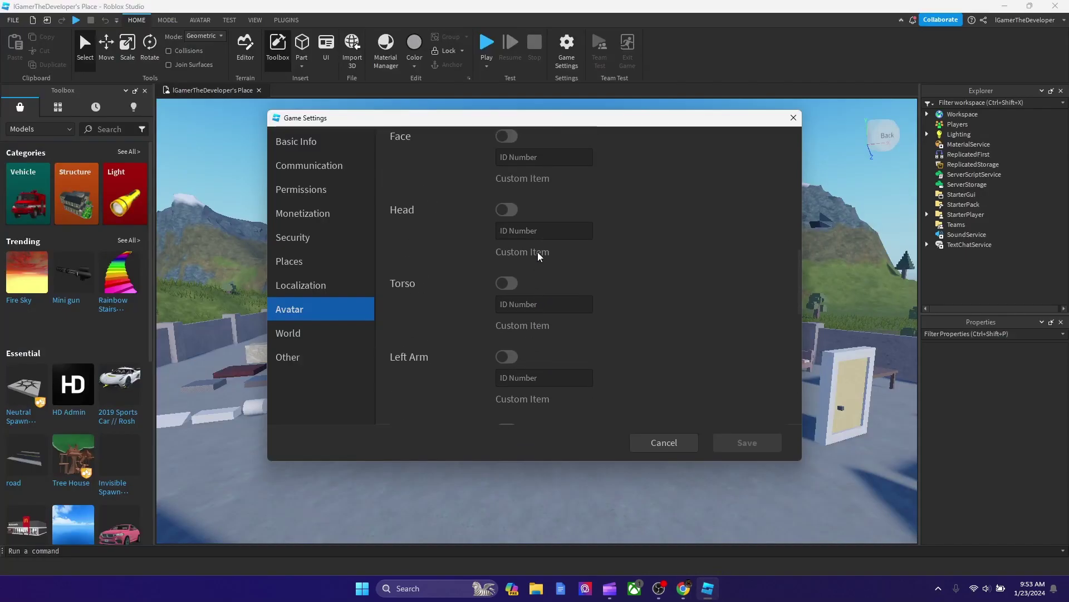
Paste ID 14812981 into the Face override, switch it on and save the settings.
left_click(536, 170)
type("1481298")
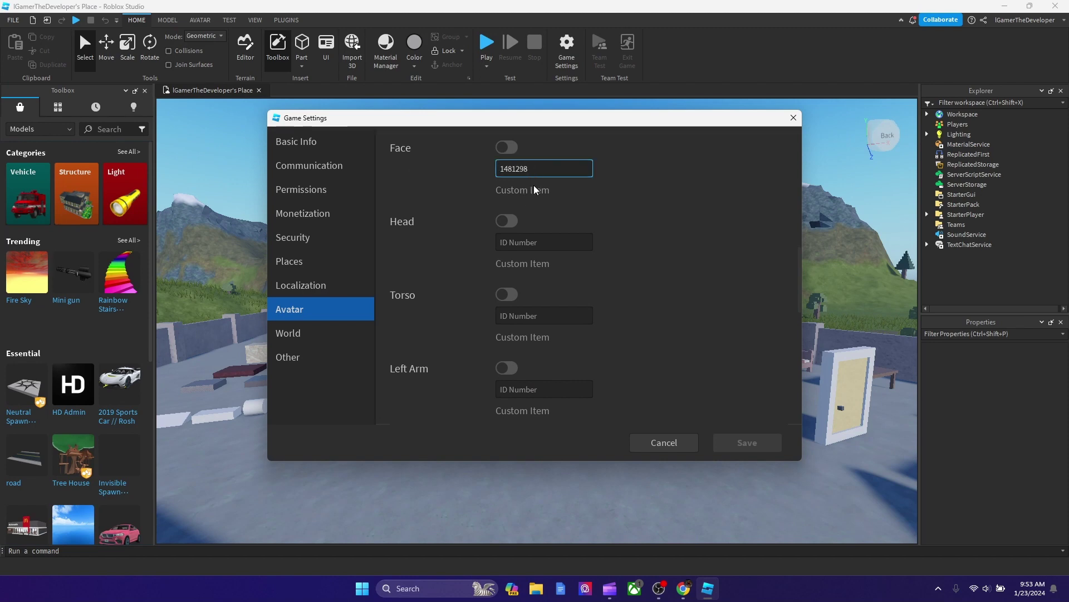
type("1")
left_click(506, 147)
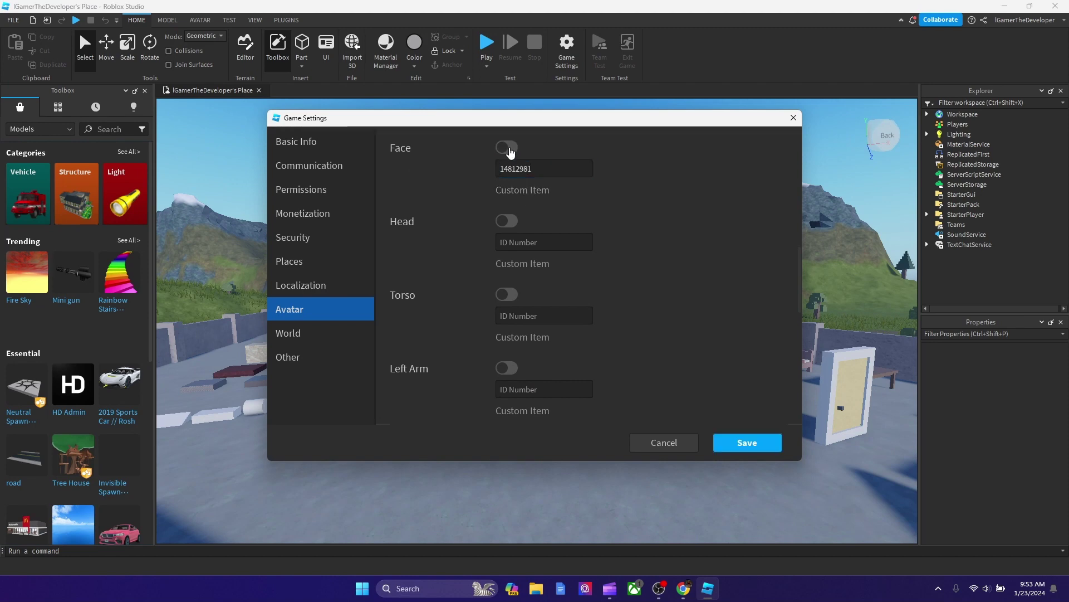
left_click(506, 147)
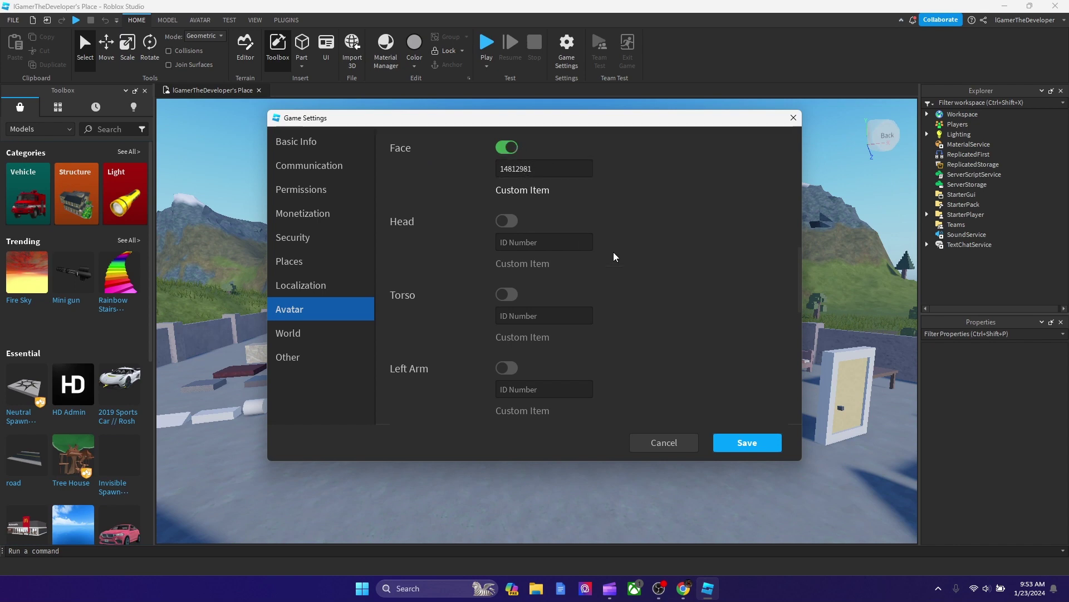
left_click(761, 447)
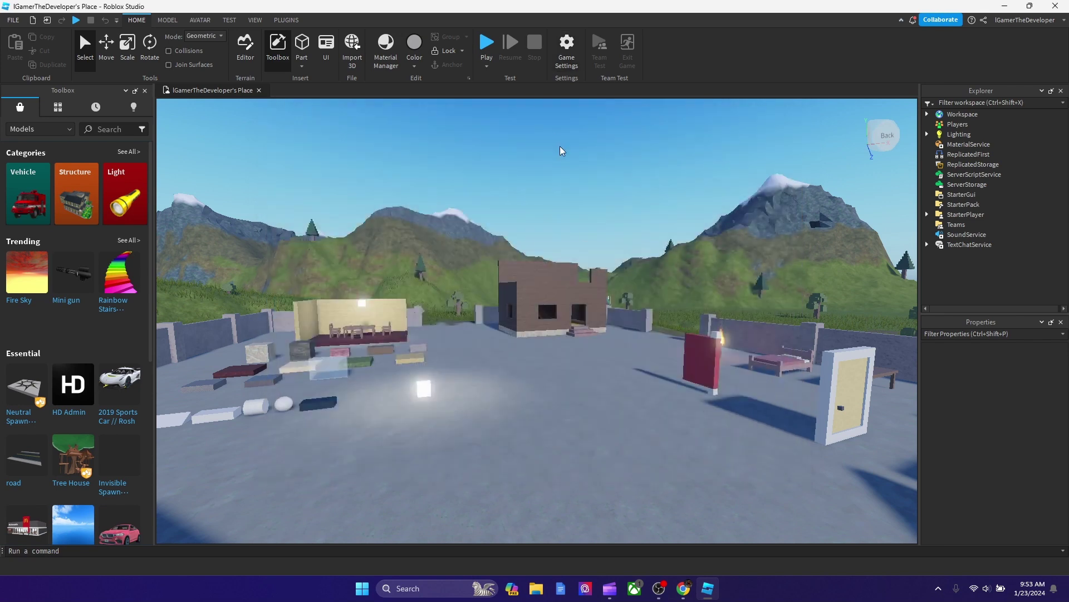
left_click(487, 67)
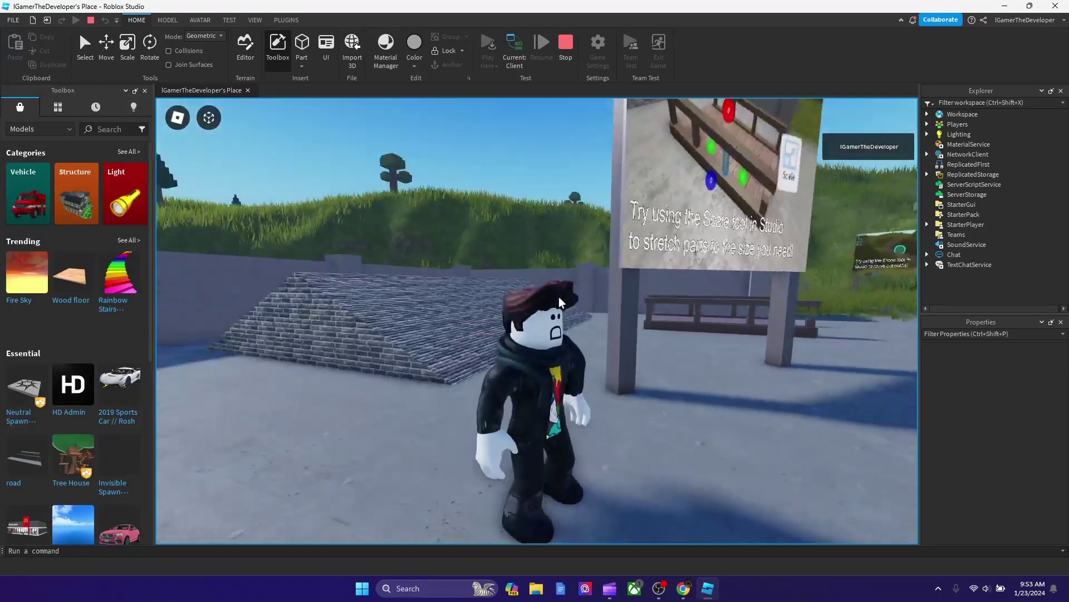
key("w")
key("s")
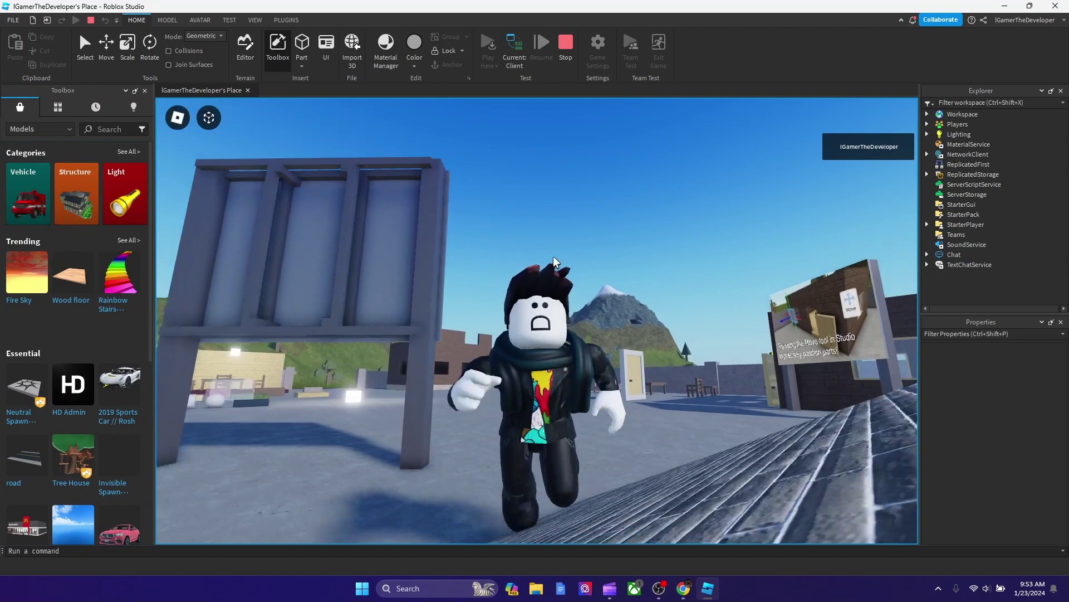
left_click(564, 57)
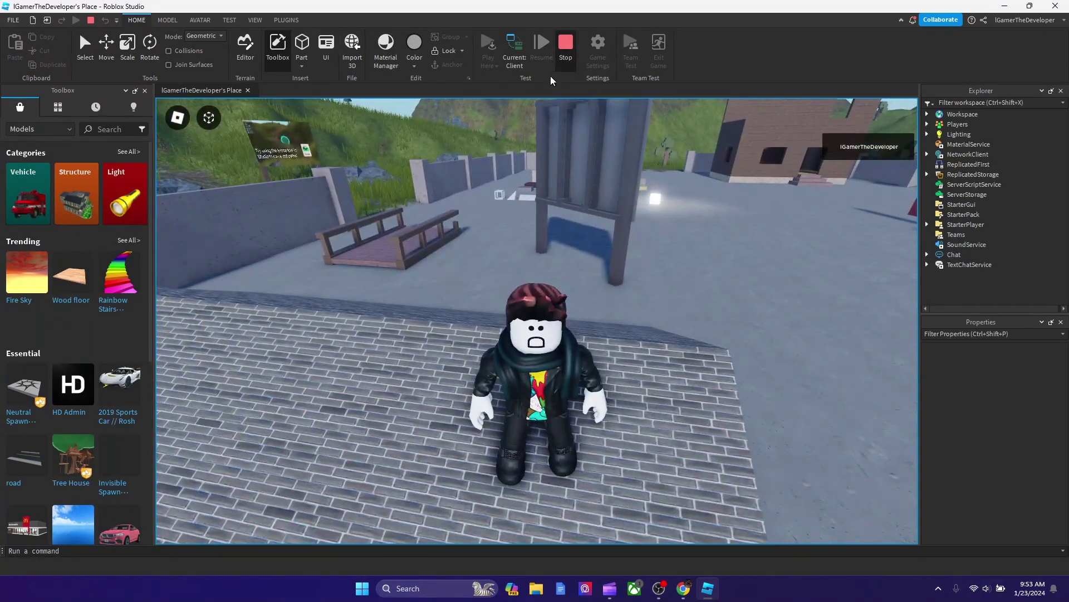
Start a two-player local server test and view both players' D: faces from the front.
left_click(230, 19)
left_click(113, 51)
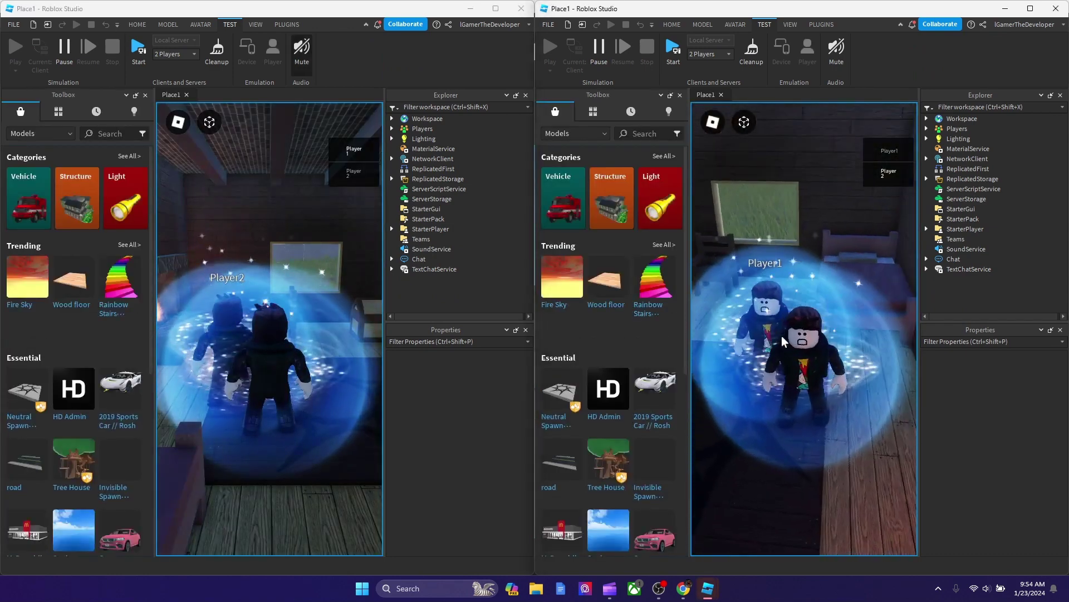
right_click_drag(279, 268, 262, 267)
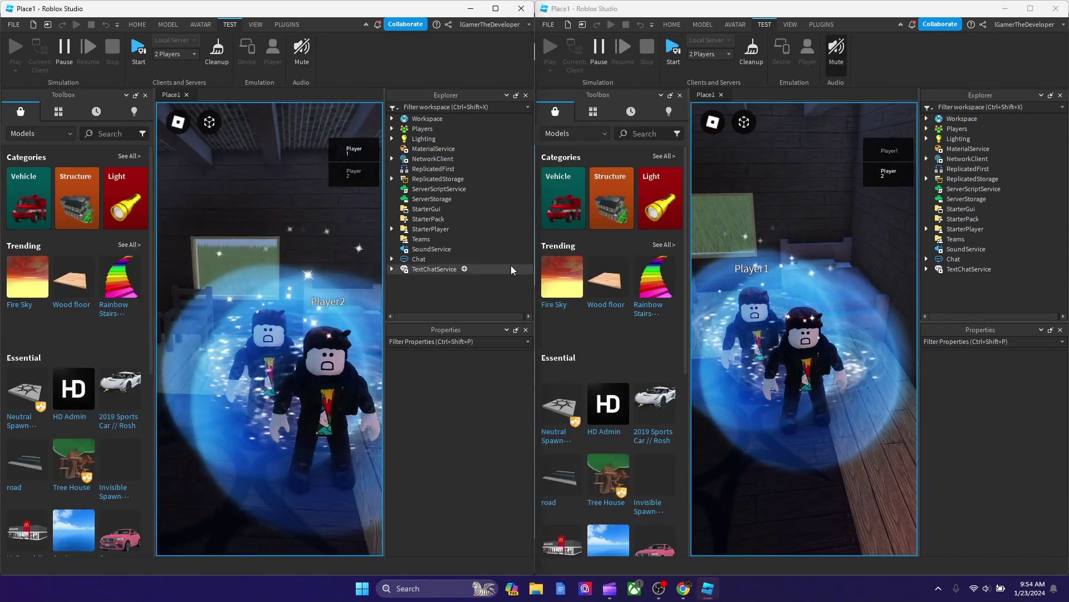